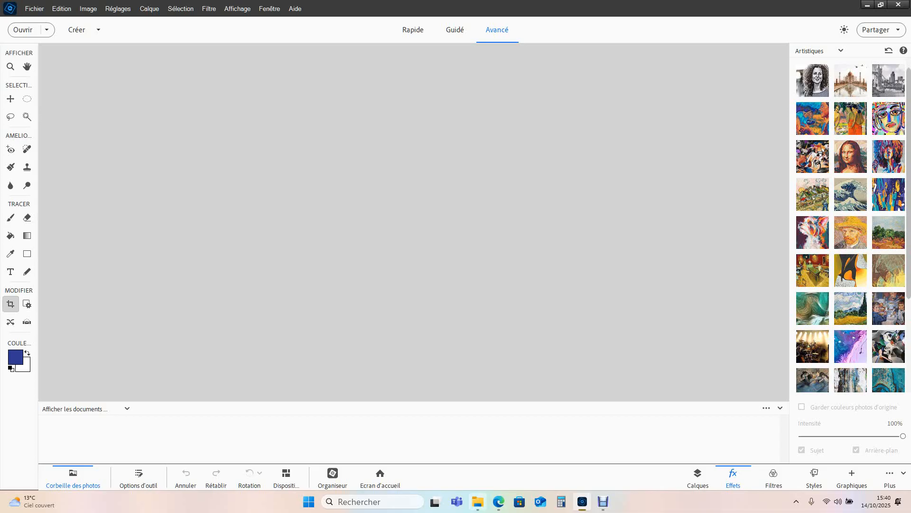
Step: In File Explorer's PARIS folder, copy photos 23-10-01-27, 23-10-01-63 and 23-10-02-04 into the "Vertical a reduire" folder
left_click(478, 502)
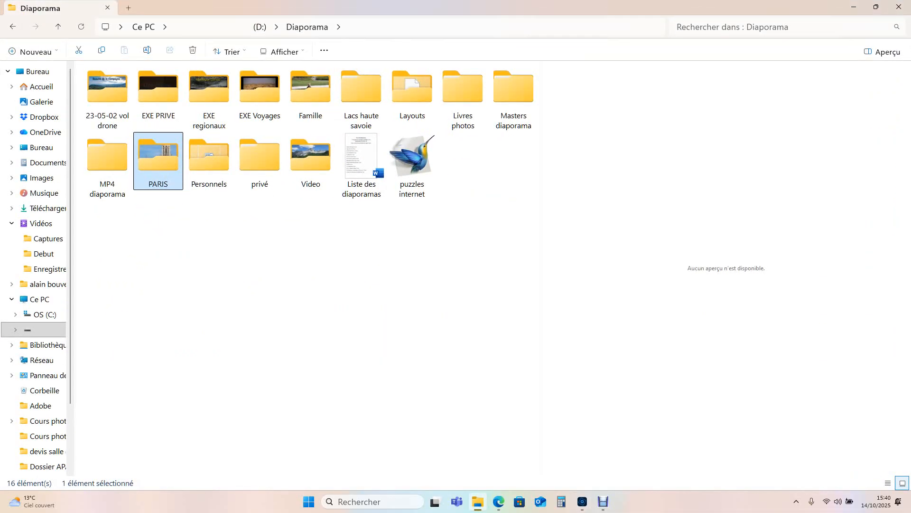
double_click(158, 157)
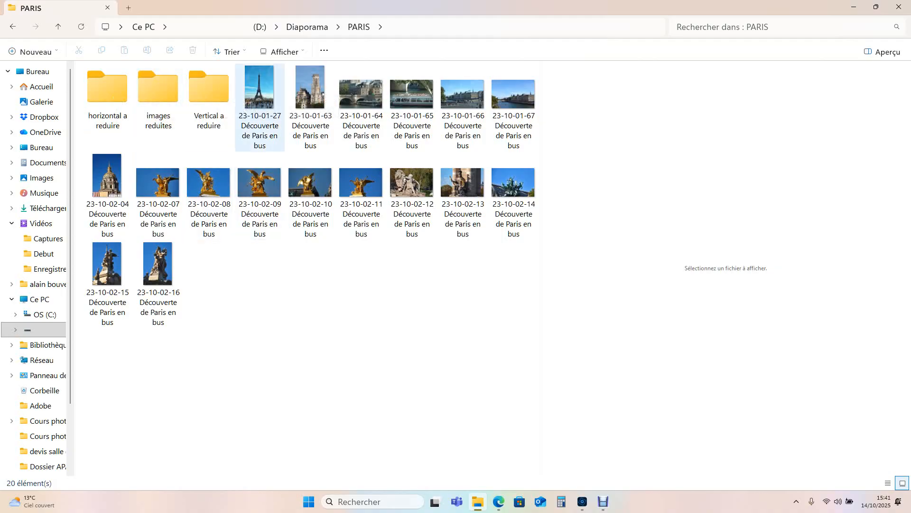
left_click(259, 95)
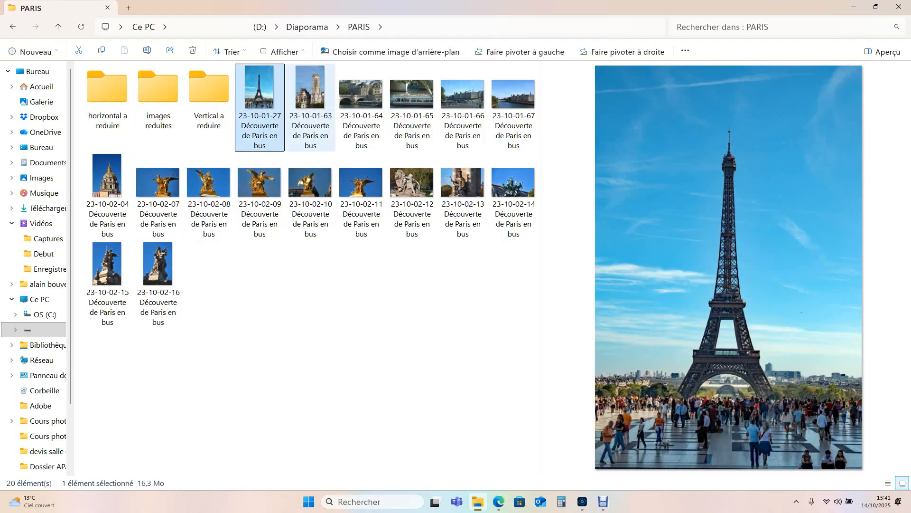
left_click(310, 96, "ctrl")
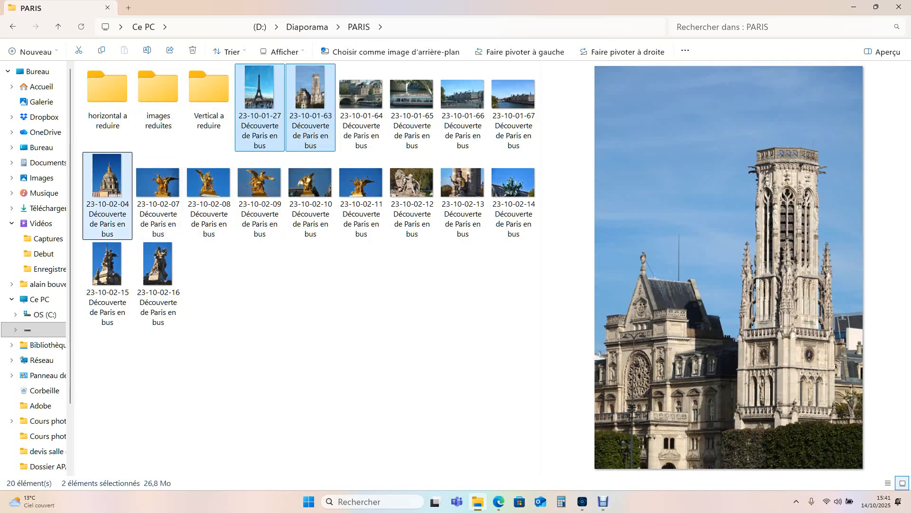
left_click(107, 181, "ctrl")
left_click_drag(108, 180, 213, 93)
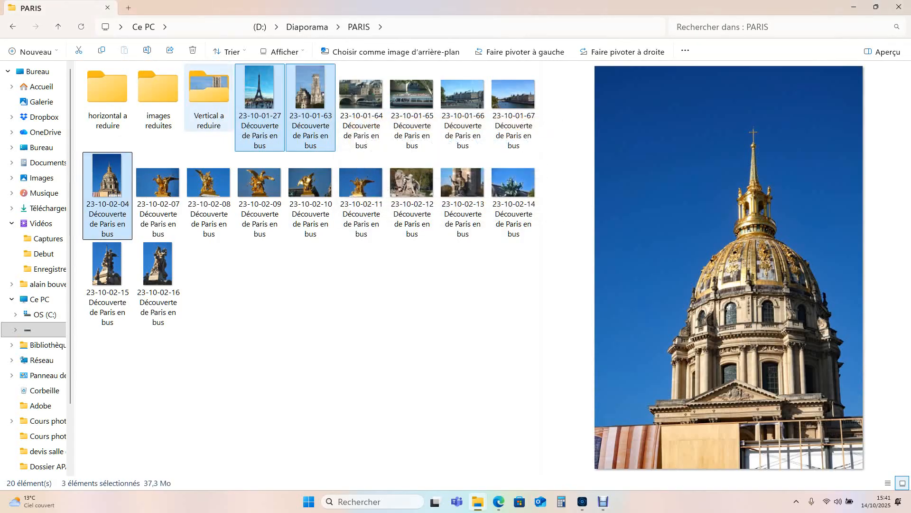
left_click(280, 284)
left_click(361, 102)
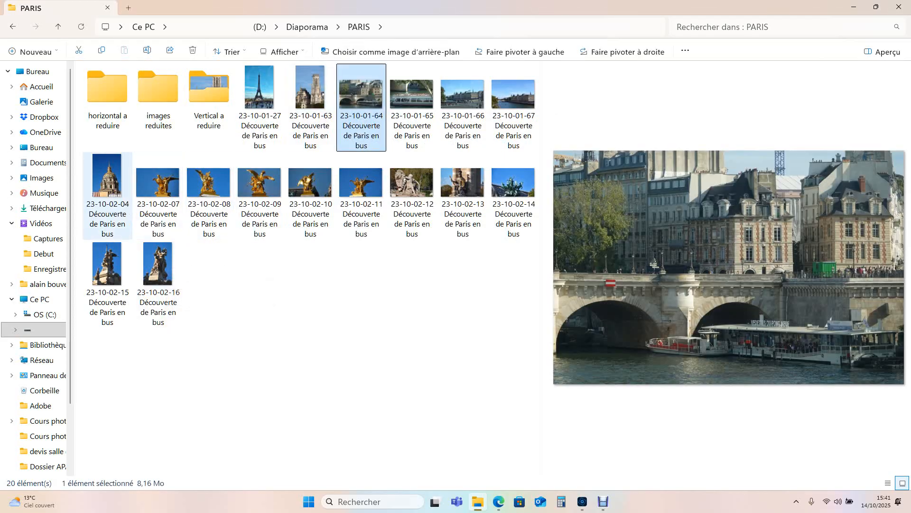
left_click(107, 180)
left_click(259, 95)
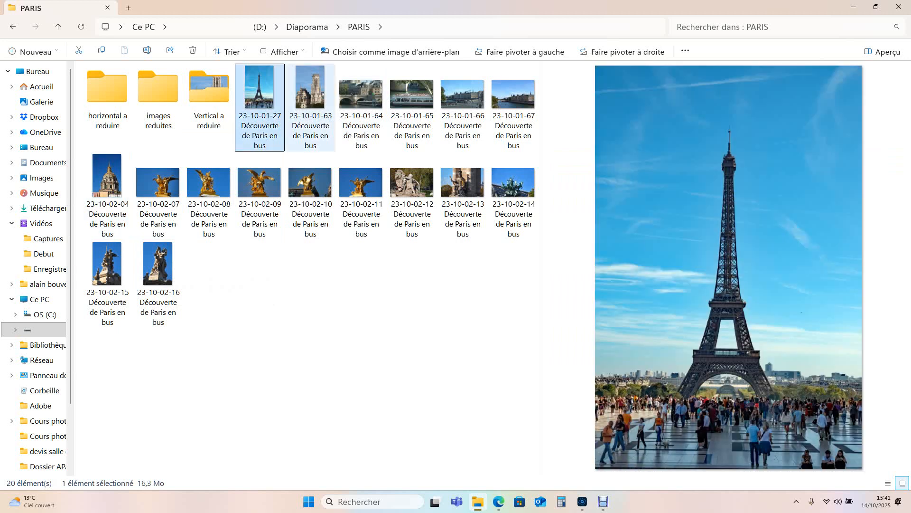
Step: Copy landscape photos 23-10-01-64 to 23-10-01-67 and 23-10-02-07 to 23-10-02-14 into "horizontal a reduire", and reopen the PARIS folder
left_click(361, 100)
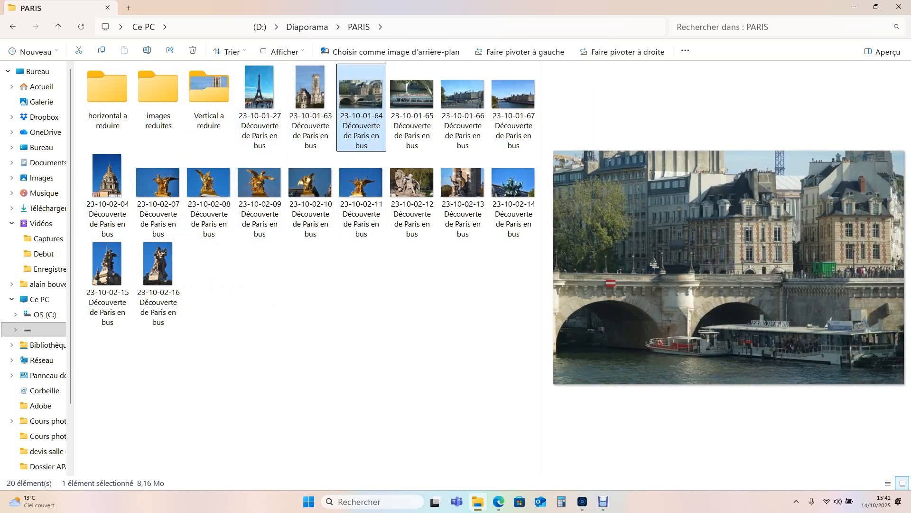
left_click(411, 95, "ctrl")
left_click(463, 95, "ctrl")
left_click(513, 95, "ctrl")
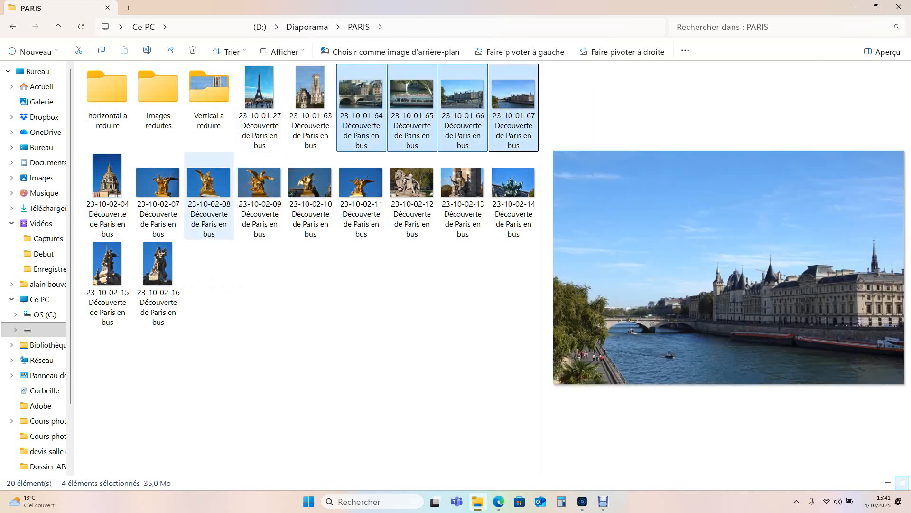
left_click(158, 183, "ctrl")
left_click(209, 182, "ctrl")
left_click(259, 183, "ctrl")
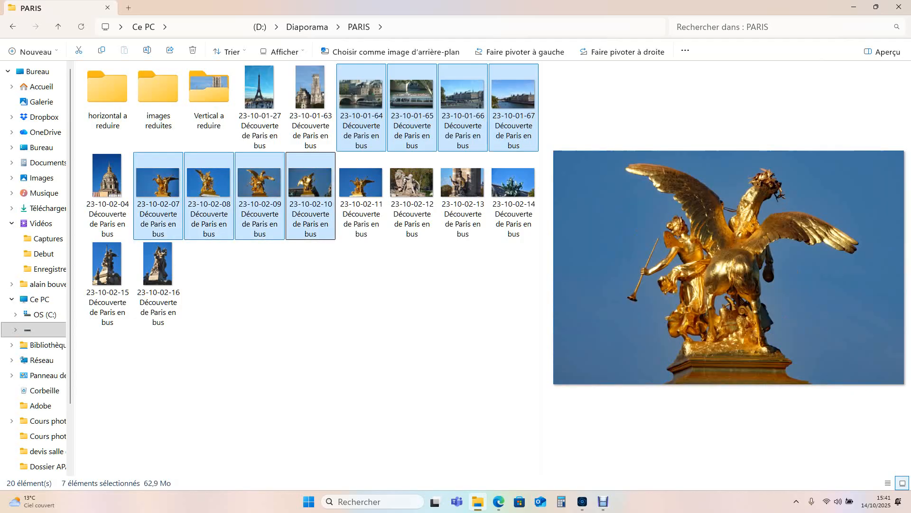
left_click(310, 182, "ctrl")
left_click(361, 183, "ctrl")
left_click(412, 182, "ctrl")
left_click(462, 183, "ctrl")
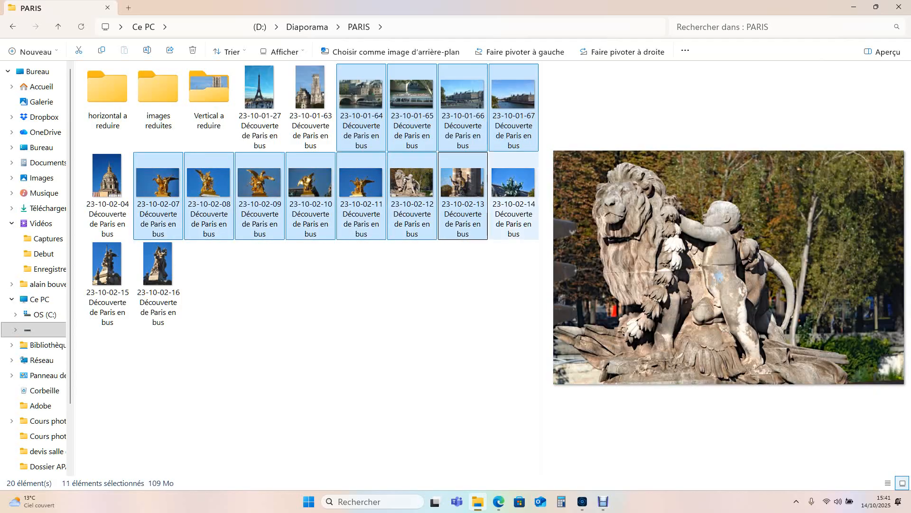
left_click(514, 183, "ctrl")
left_click_drag(514, 182, 107, 95)
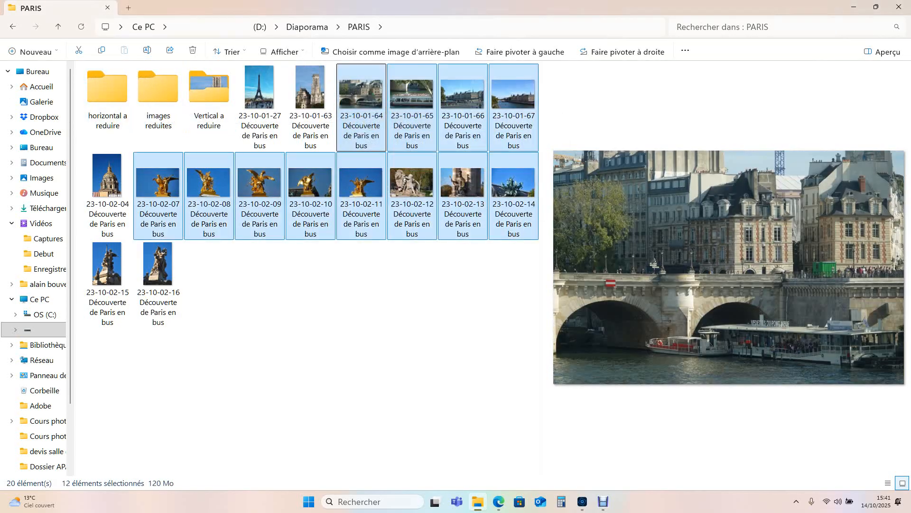
left_click(307, 27)
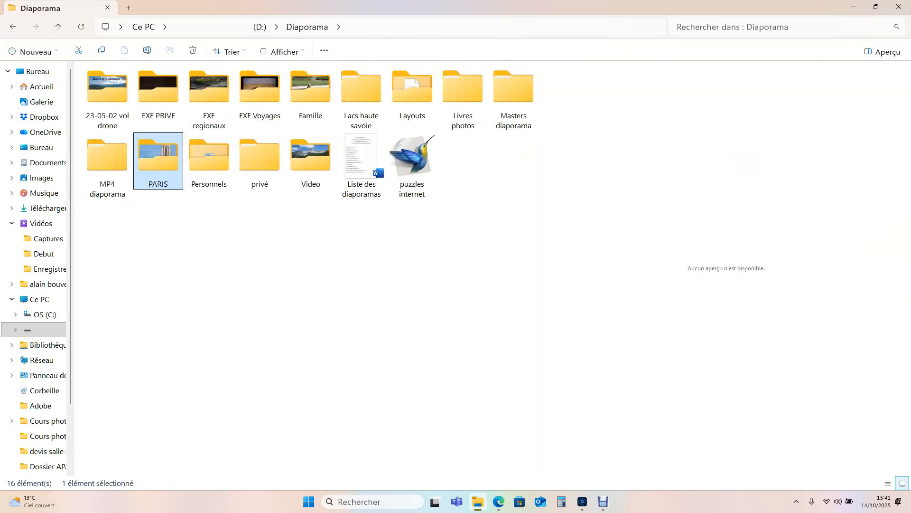
double_click(158, 159)
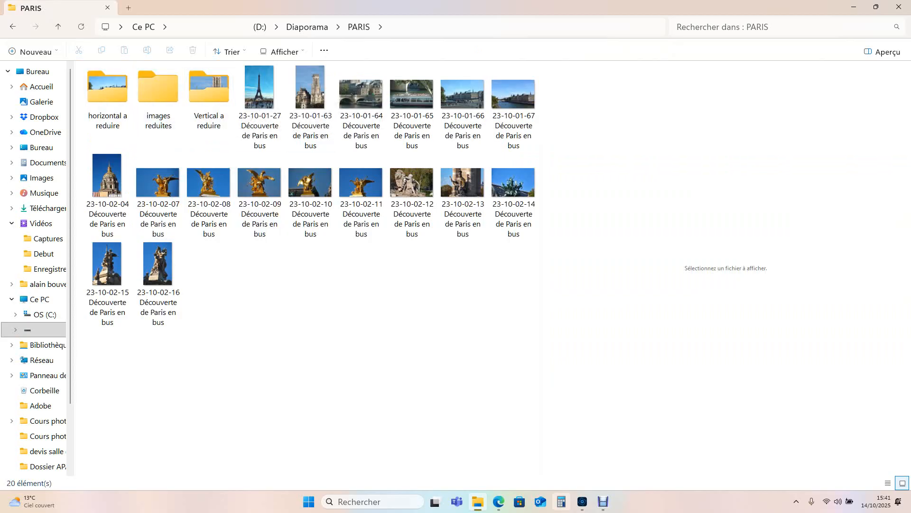
Step: Switch to Photoshop Elements and open the batch processing dialog "Traitement de fichiers multiples"
mouse_move(583, 501)
left_click(582, 457)
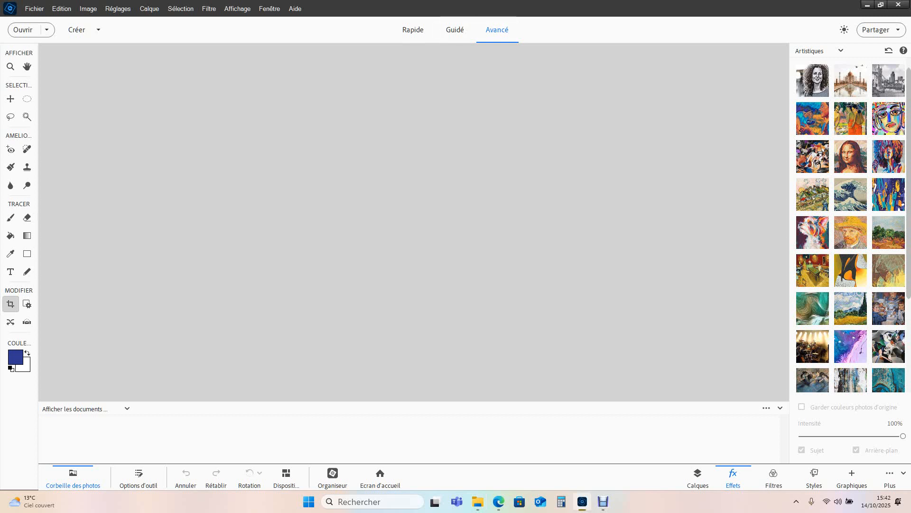
left_click(35, 9)
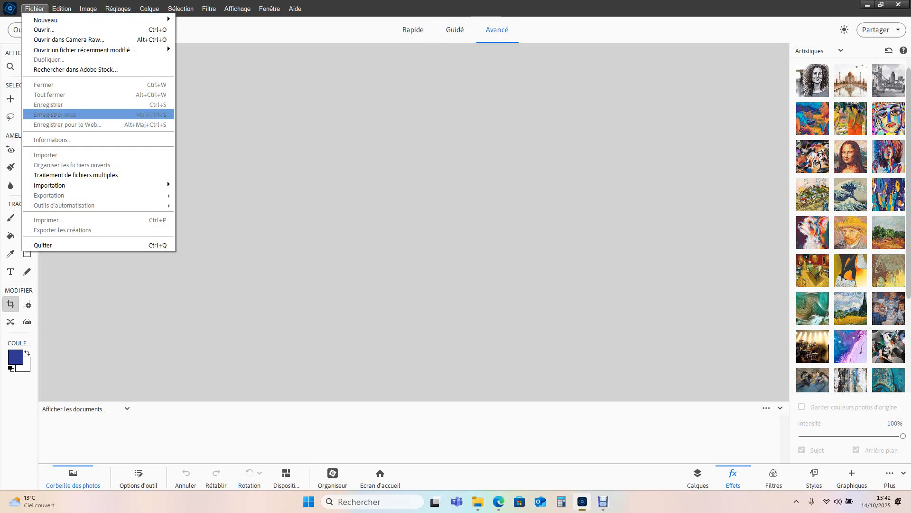
left_click(78, 175)
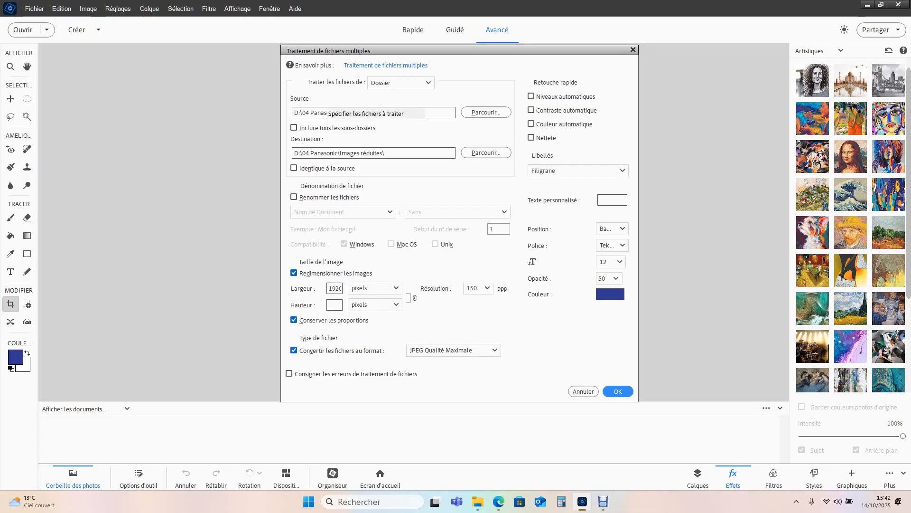
Step: Set the batch source folder to D:\Diaporama\PARIS\horizontal a reduire
left_click(486, 112)
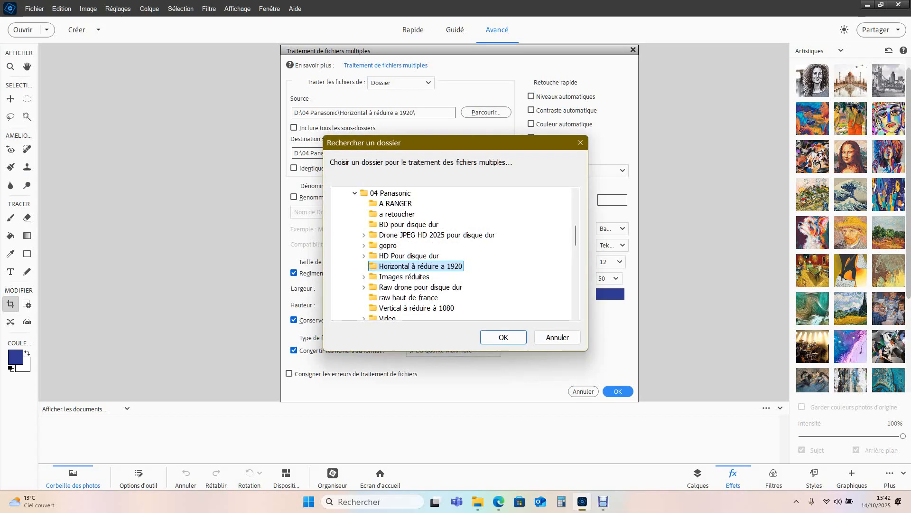
scroll(456, 254, "down", 3)
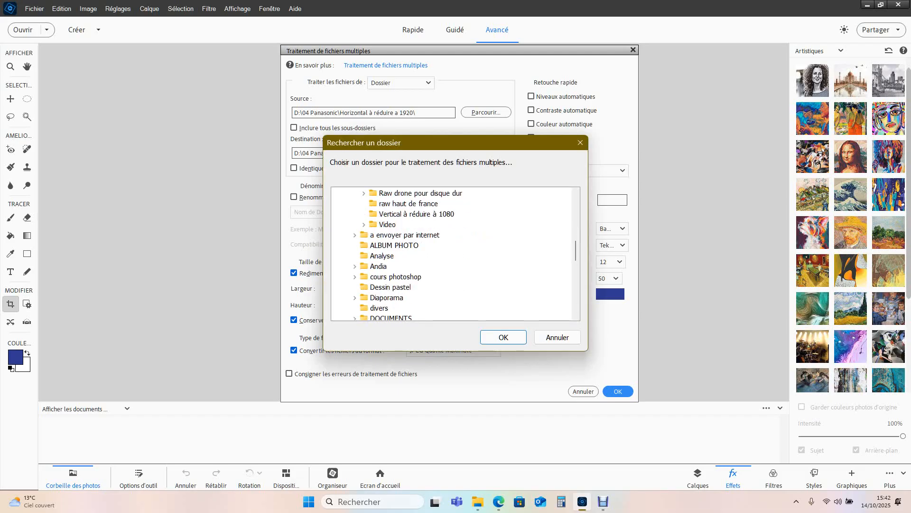
left_click(386, 298)
scroll(386, 297, "down", 2)
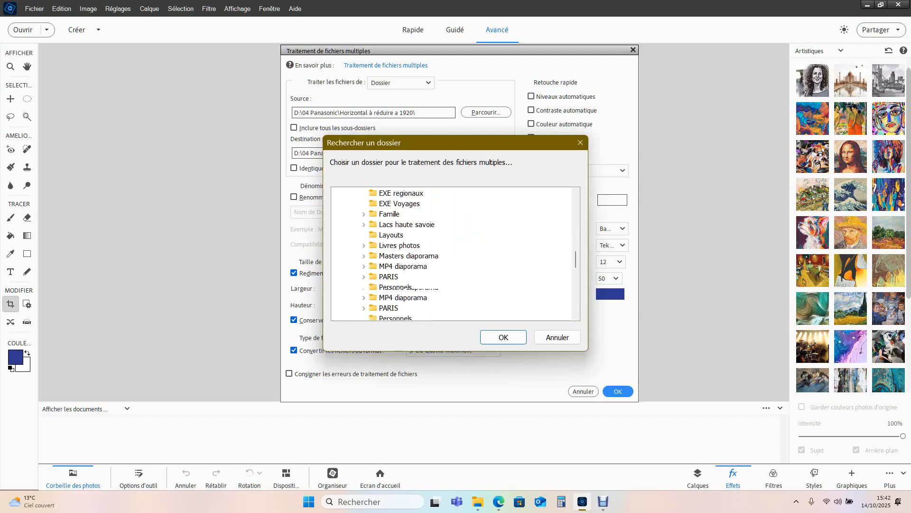
left_click(388, 245)
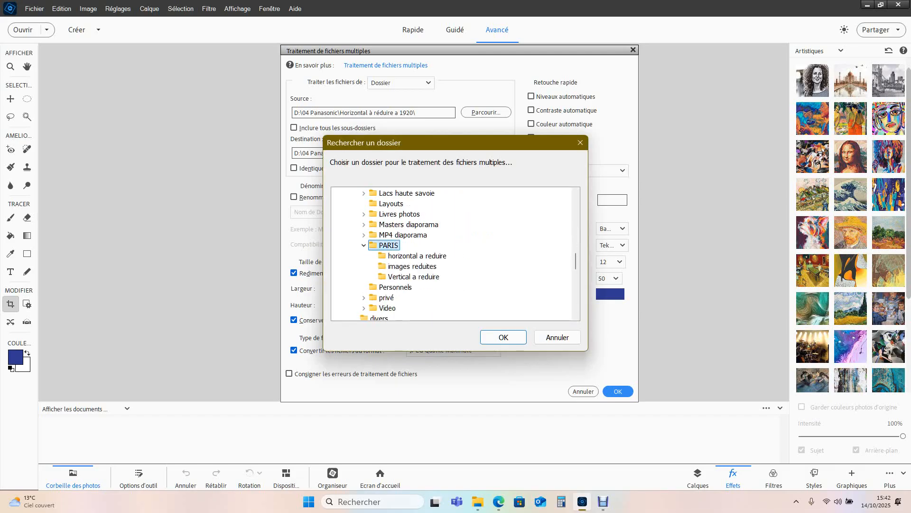
left_click(417, 256)
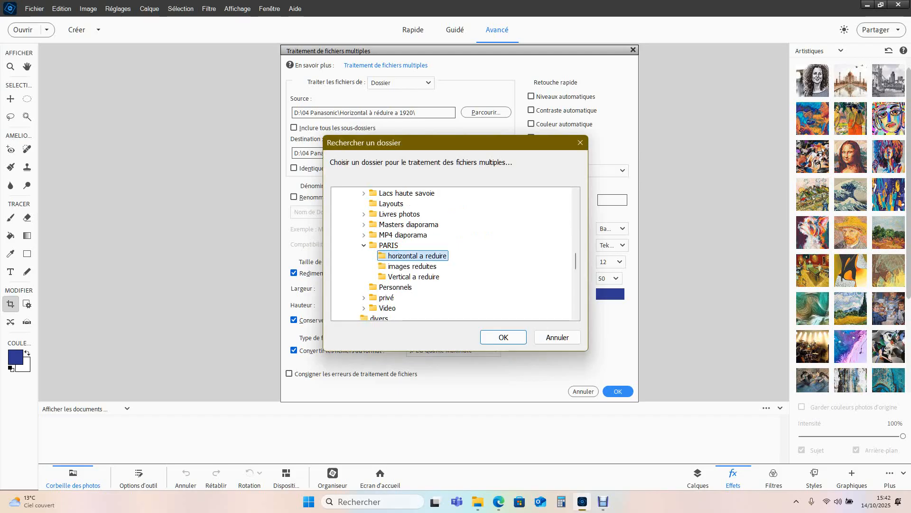
left_click(503, 337)
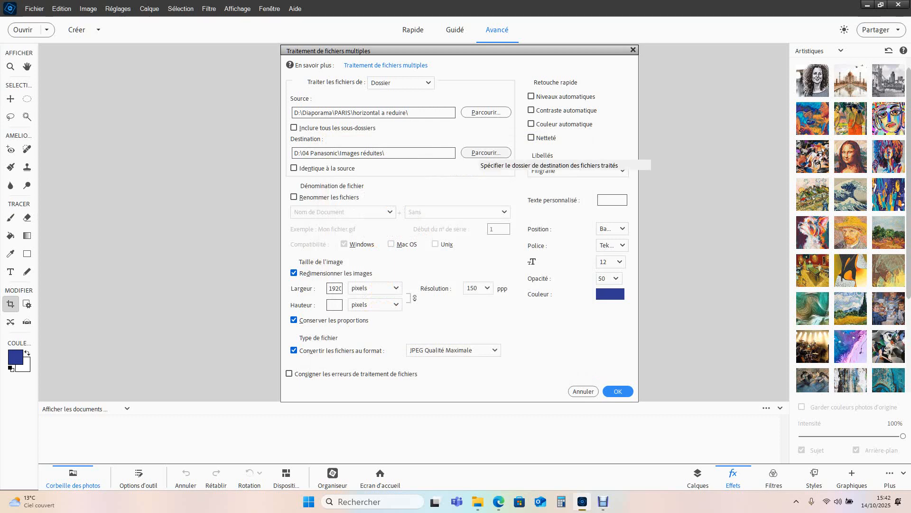
Step: Set the batch destination folder to D:\Diaporama\PARIS\images reduites and run the batch processing
left_click(485, 153)
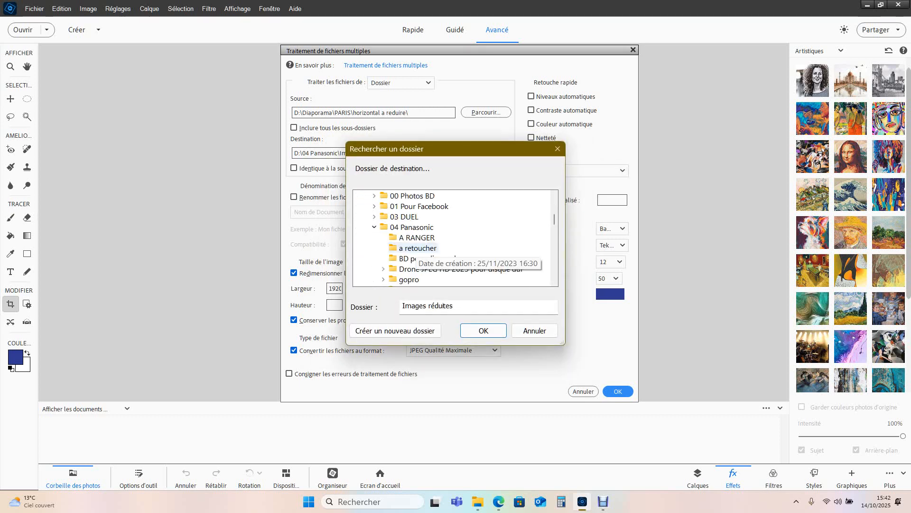
scroll(418, 229, "down", 2)
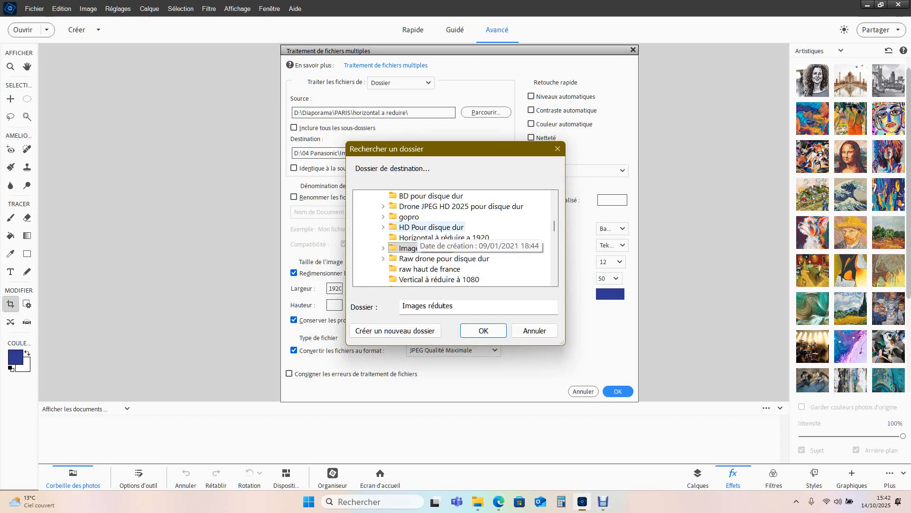
scroll(418, 229, "down", 1)
scroll(417, 233, "up", 7)
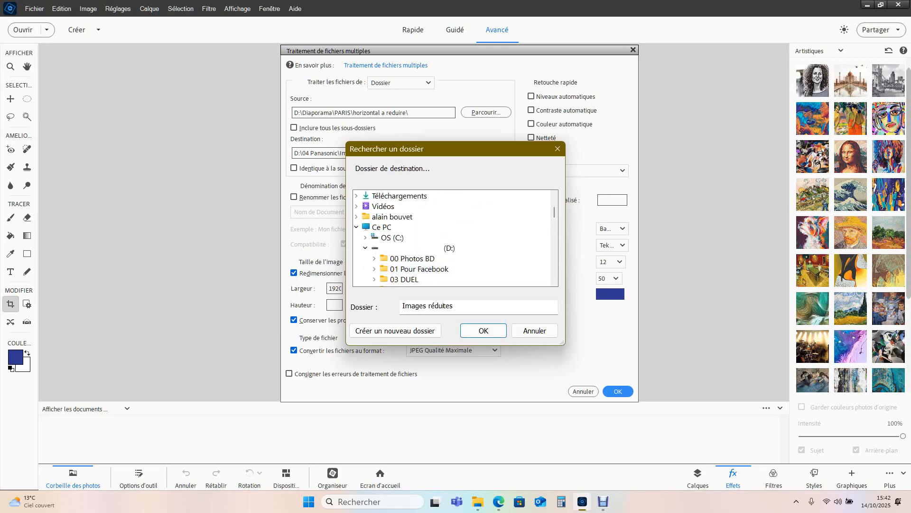
scroll(417, 233, "down", 2)
scroll(418, 233, "down", 2)
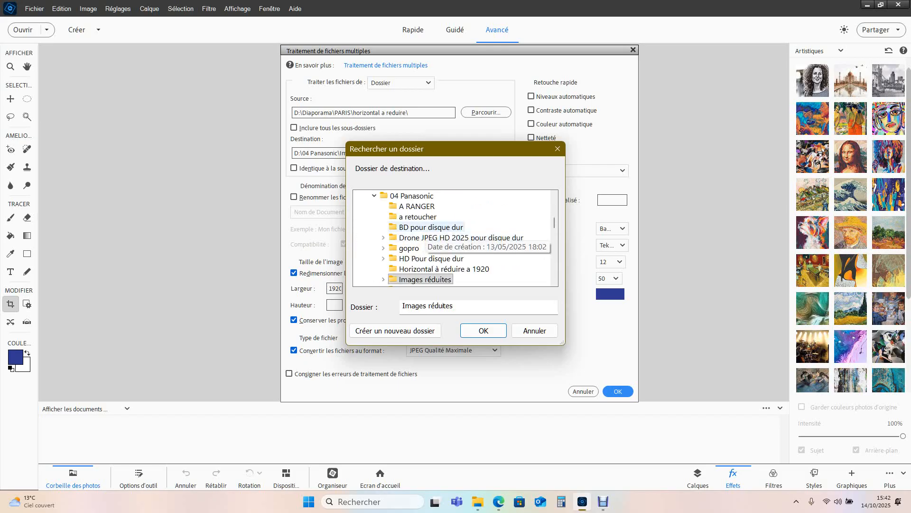
scroll(427, 232, "down", 1)
scroll(427, 230, "down", 4)
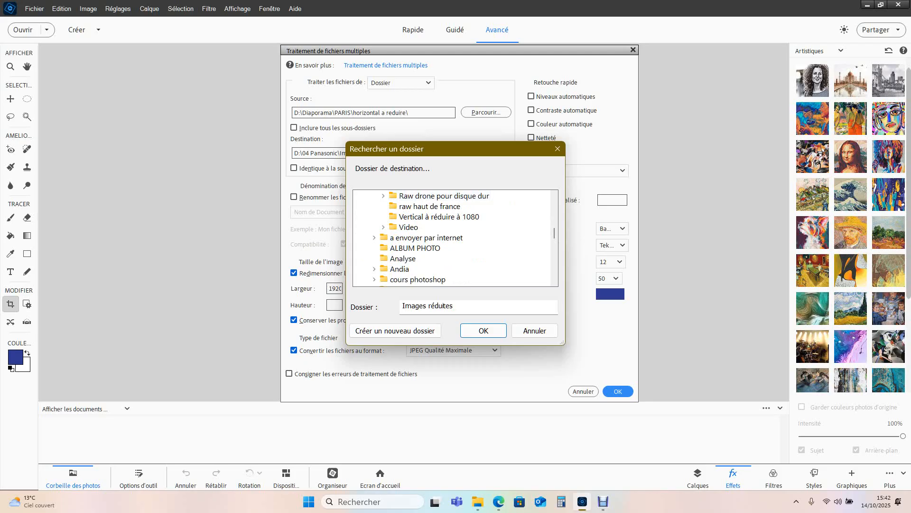
scroll(427, 230, "down", 1)
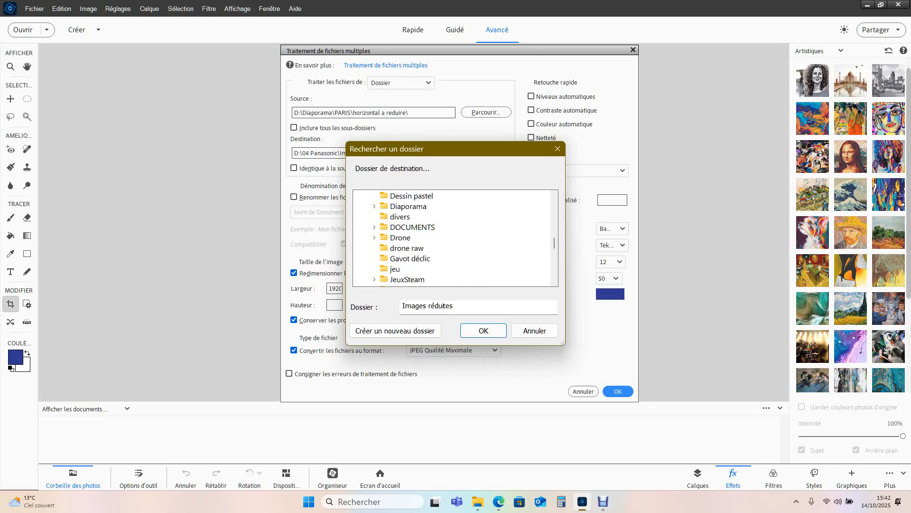
left_click(408, 206)
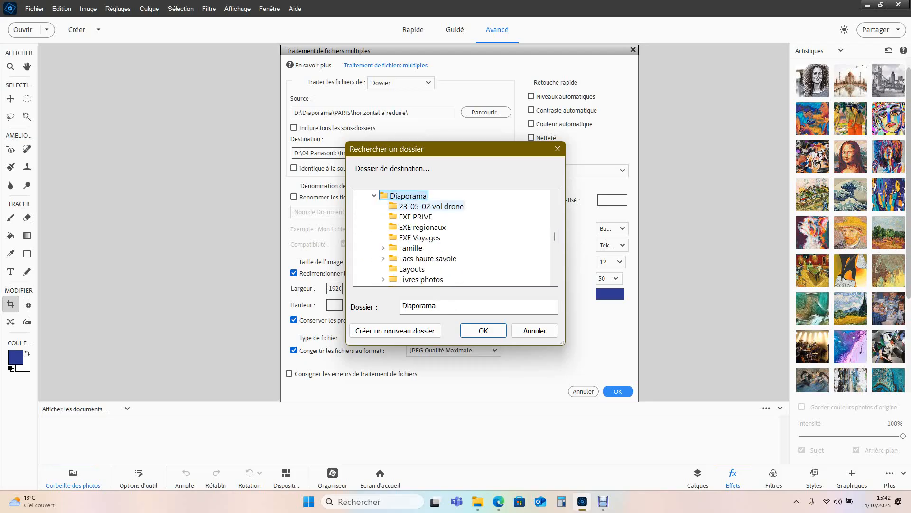
scroll(427, 214, "down", 1)
left_click(409, 279)
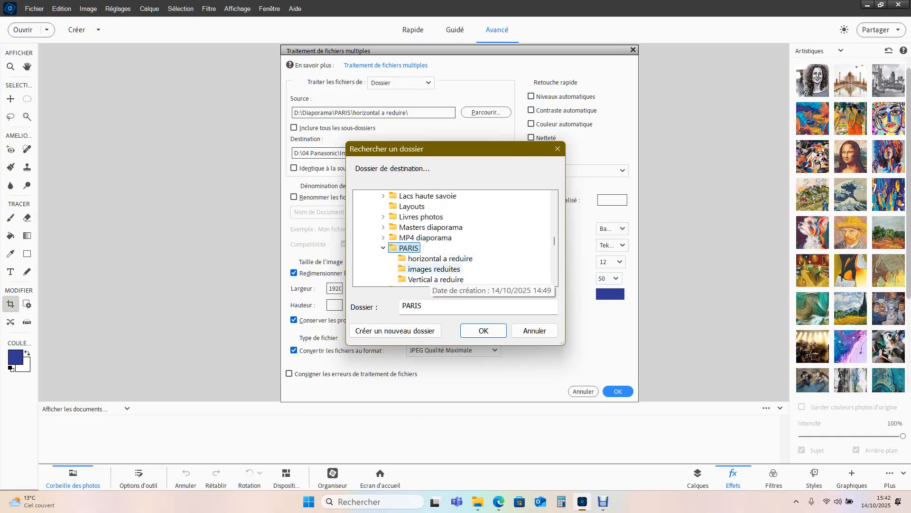
left_click(433, 269)
left_click(484, 331)
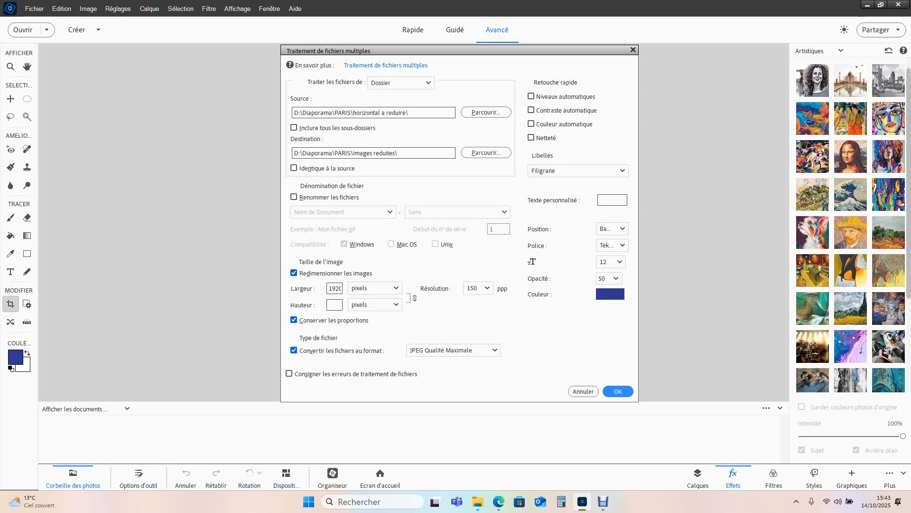
key("Return")
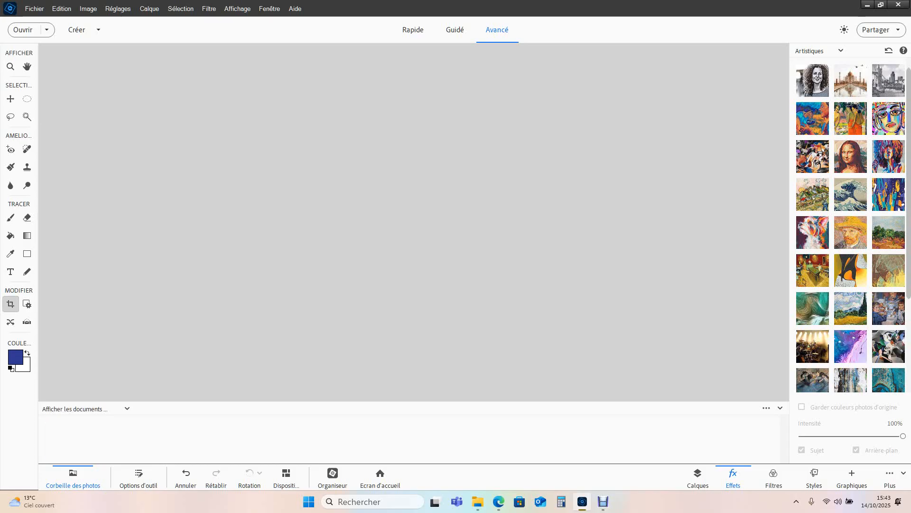
Step: Open the batch processing dialog "Traitement de fichiers multiples" and set the source folder to D:\Diaporama\PARIS\Vertical a reduire
left_click(34, 9)
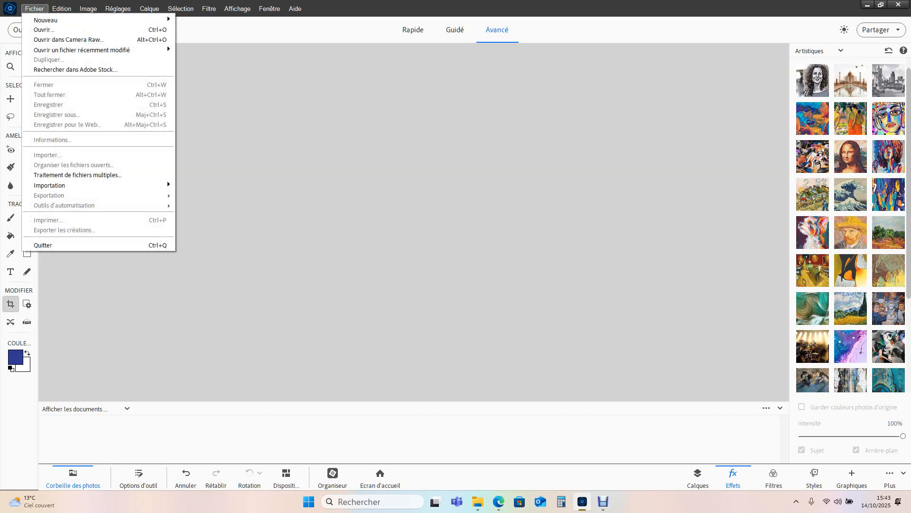
left_click(77, 175)
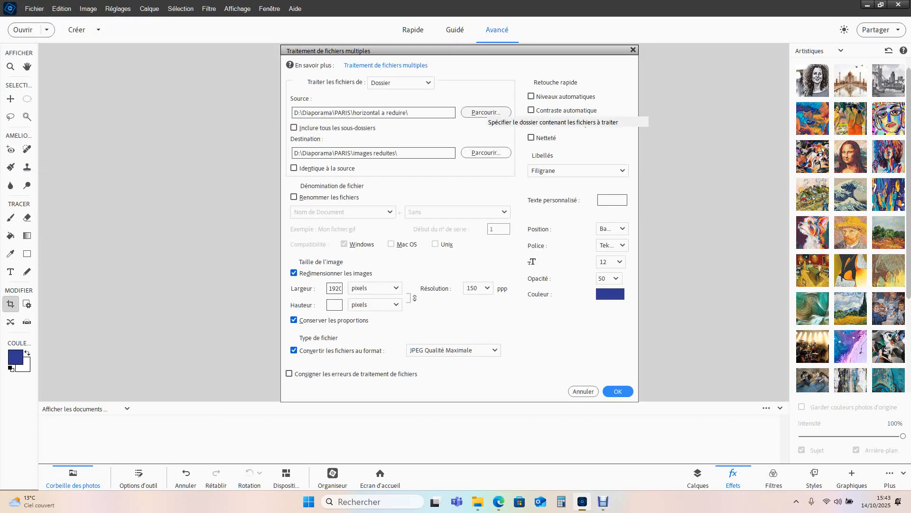
left_click(486, 112)
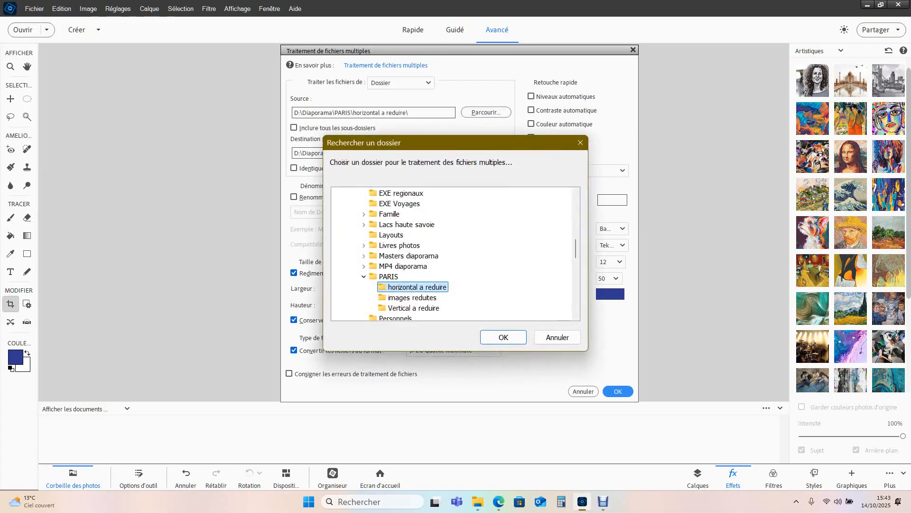
left_click(414, 308)
left_click(504, 337)
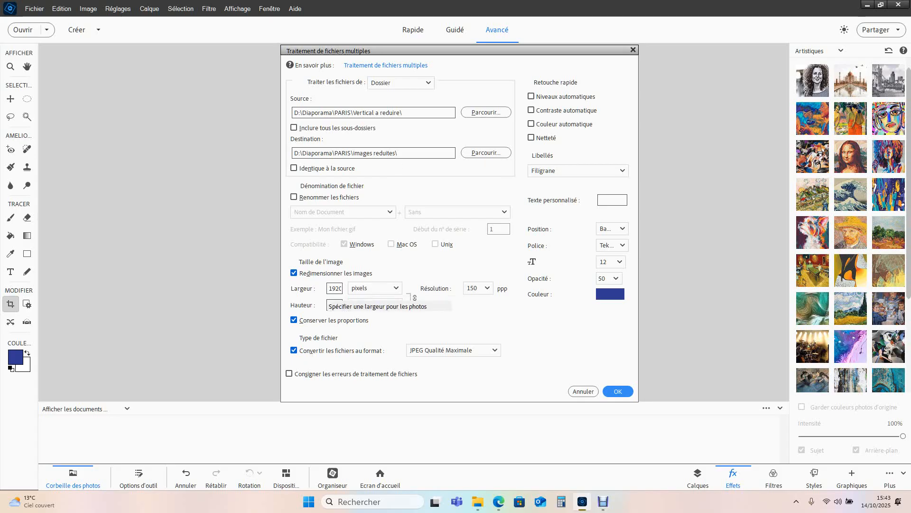
Step: Clear the image width, set the height to 1080 pixels, and run the batch processing on the vertical photos
double_click(334, 288)
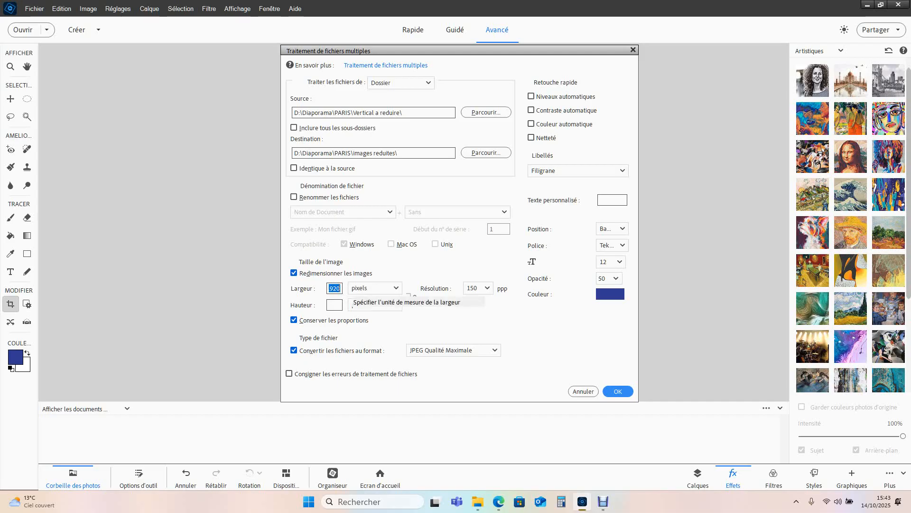
key("BackSpace")
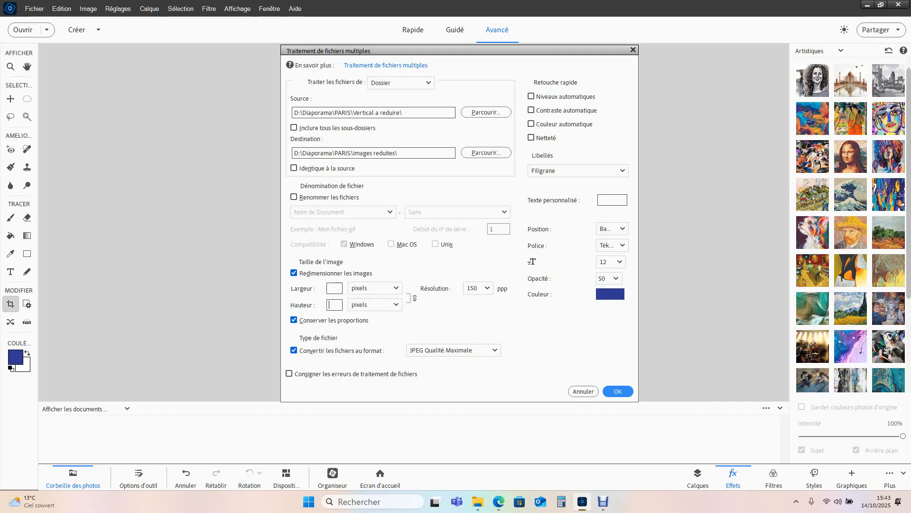
type("1080")
left_click(618, 391)
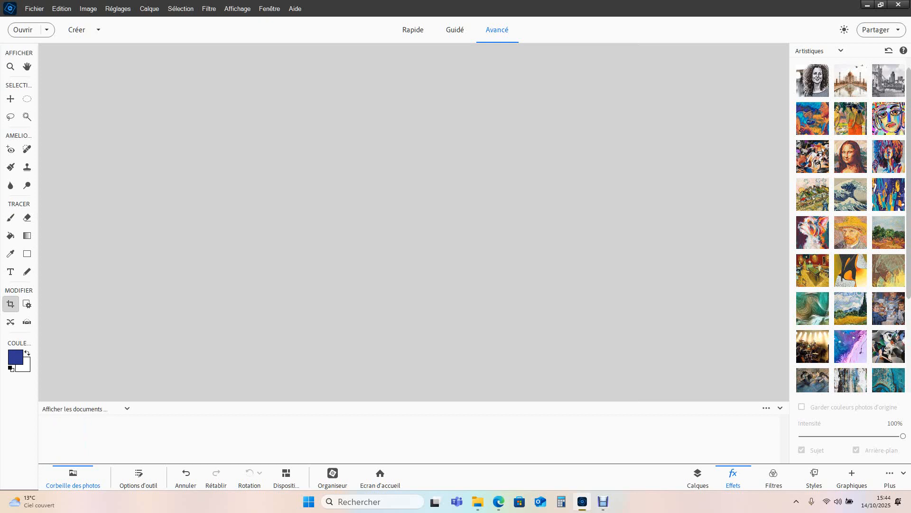
Step: Switch to File Explorer and open the "images reduites" folder in PARIS to check the resized photos
left_click(478, 502)
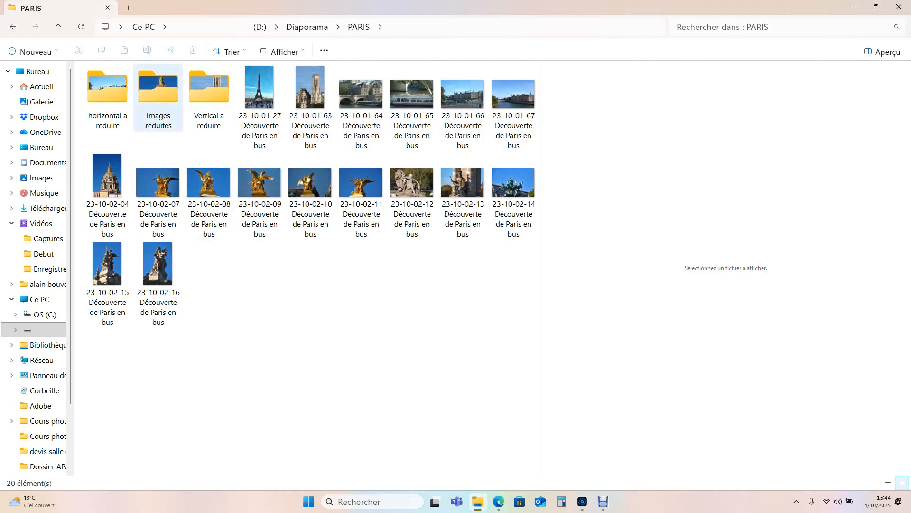
double_click(158, 97)
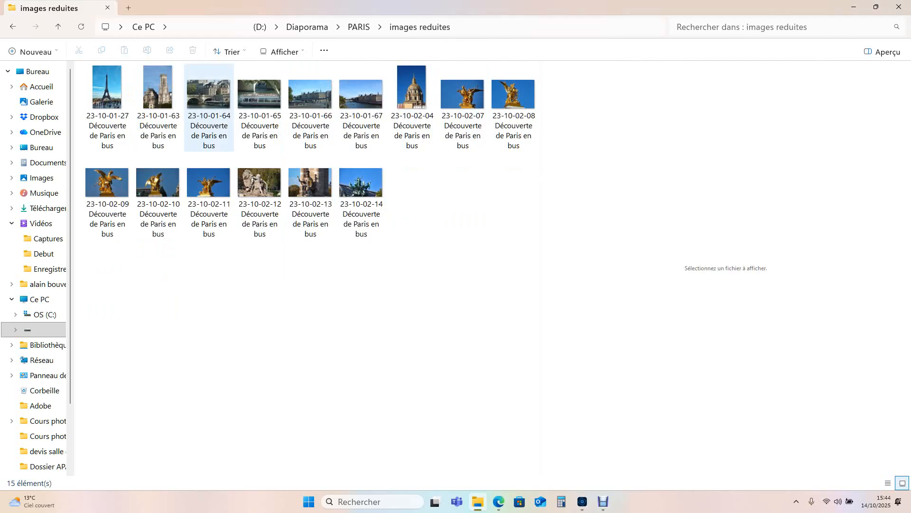
mouse_move(214, 97)
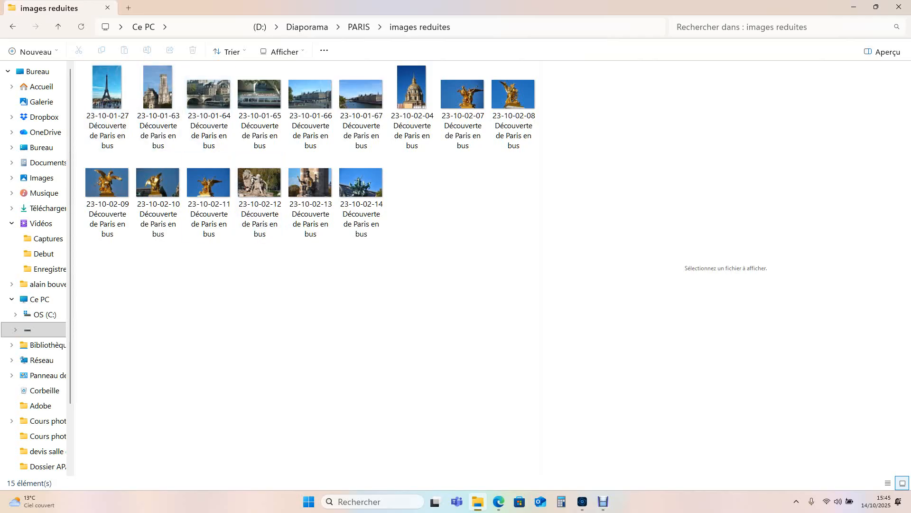
left_click(603, 501)
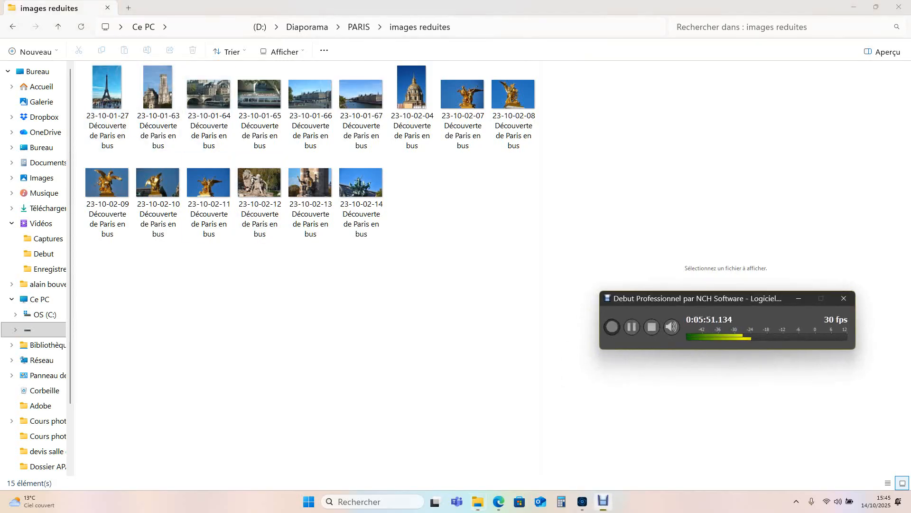